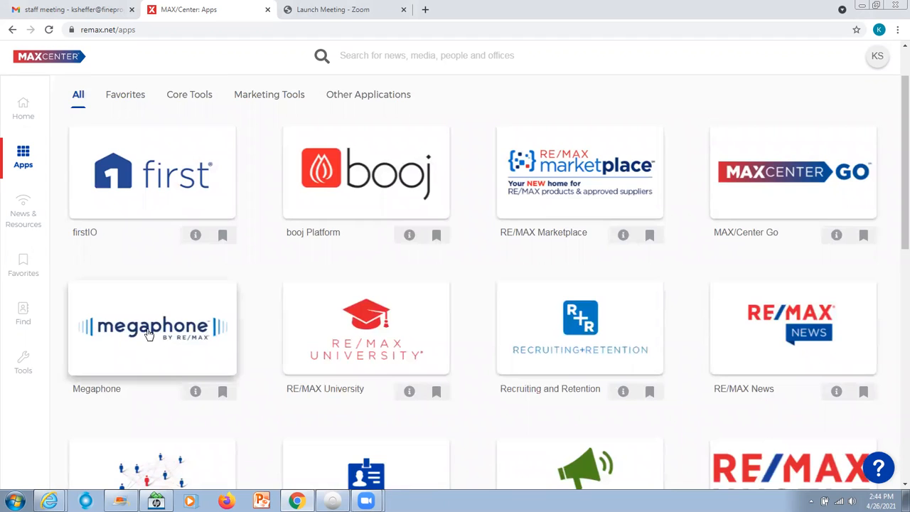
Step: Open Megaphone from the RE/MAX apps and start creating new Printable Content
click(148, 334)
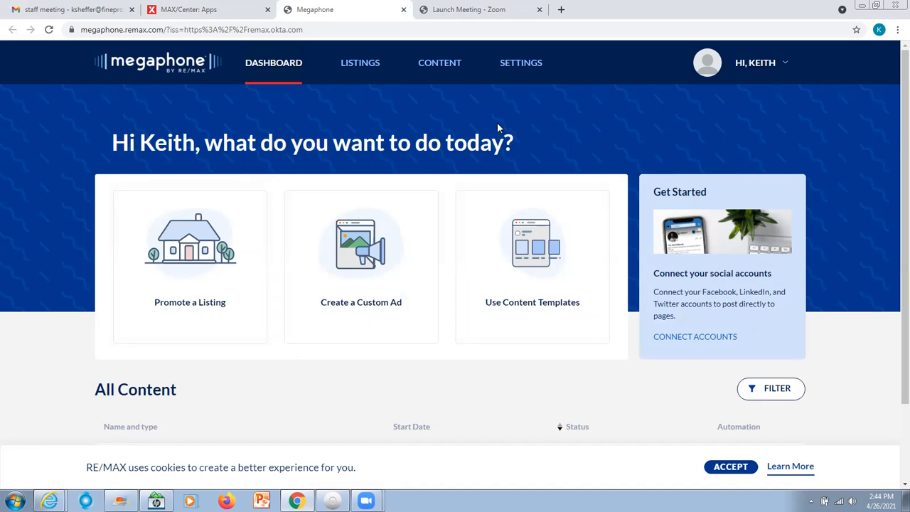
click(438, 67)
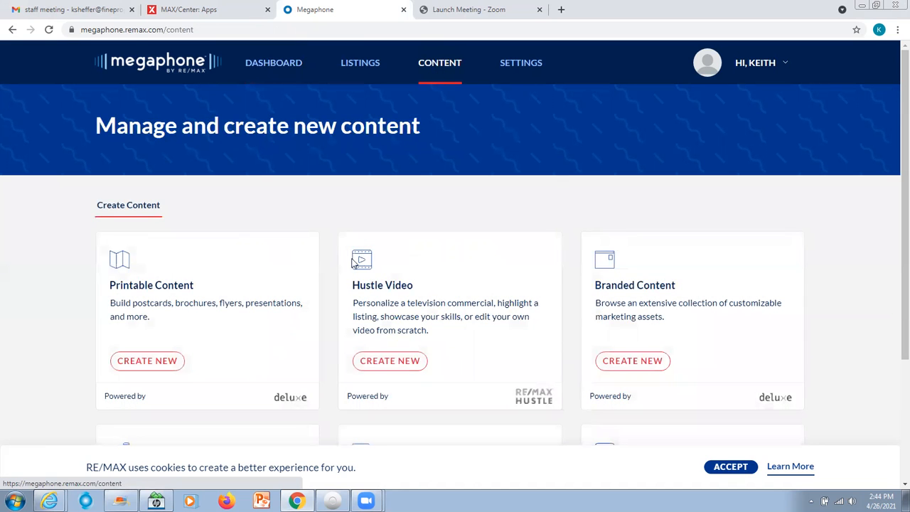
click(148, 361)
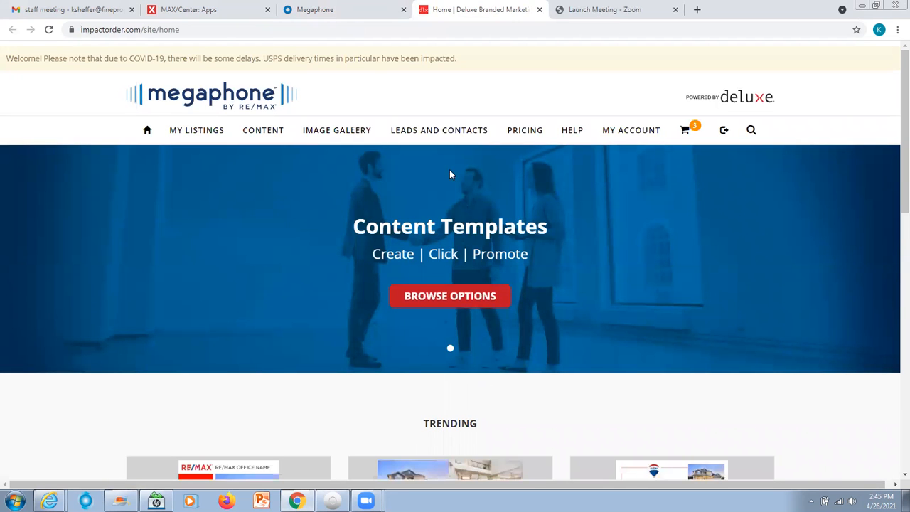
Step: Browse the print flyer templates and start an order for the 8.5x11 flyer P#69749
mouse_move(265, 135)
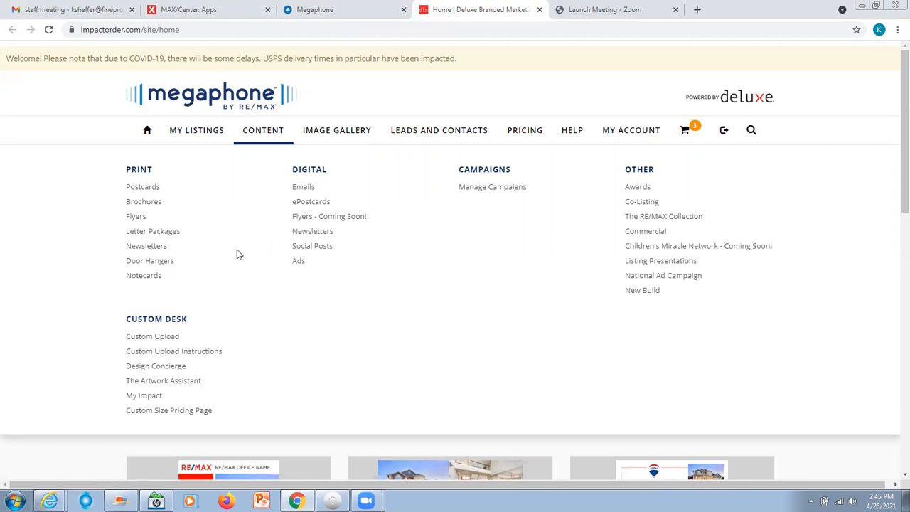
click(138, 221)
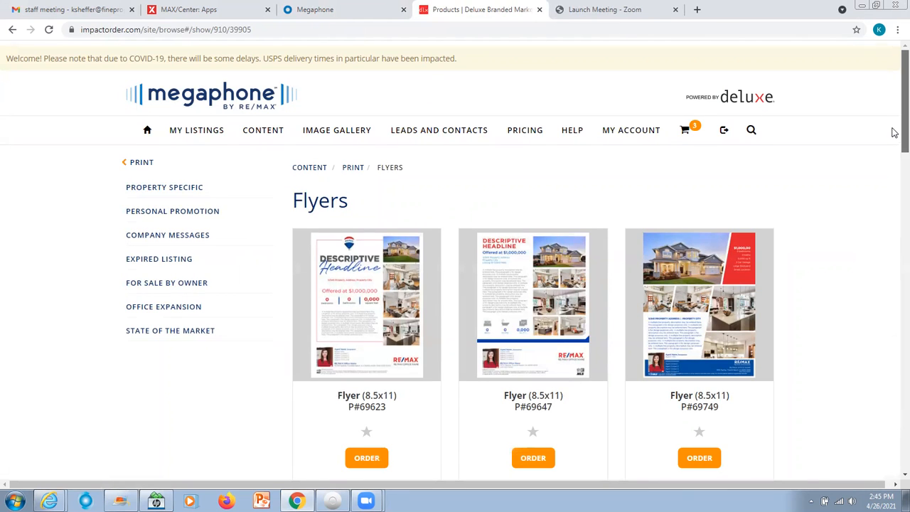
scroll(894, 154, down, 2)
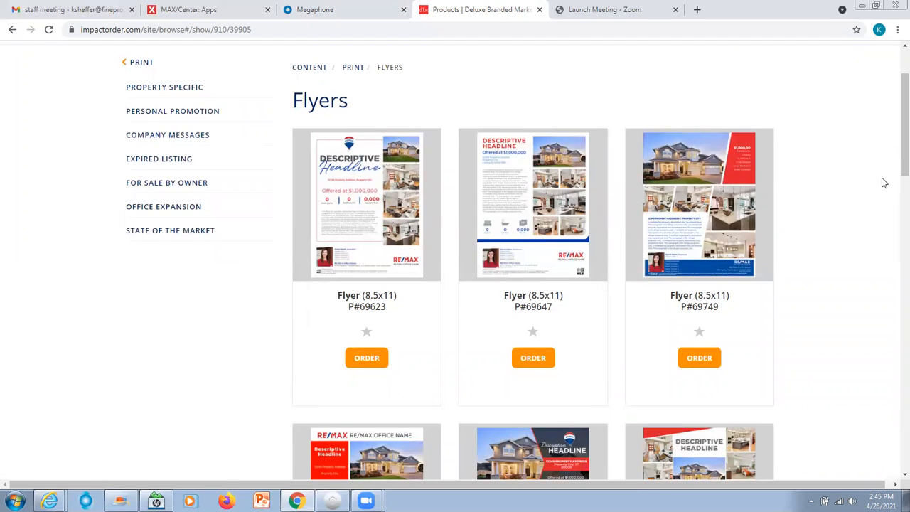
click(701, 359)
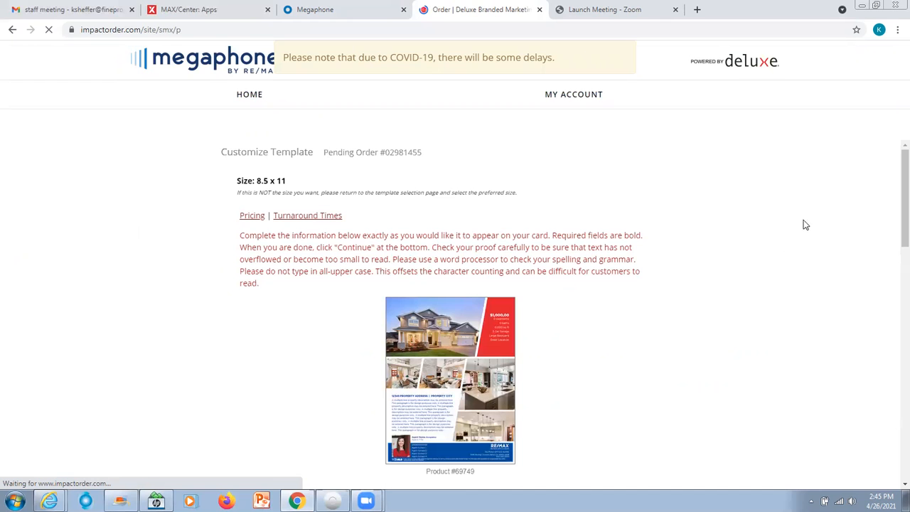
Step: Fill in the property address and city from the saved test client entry, with 2 beds, 2 baths and a price of 345,000
drag(896, 175, 893, 349)
click(462, 253)
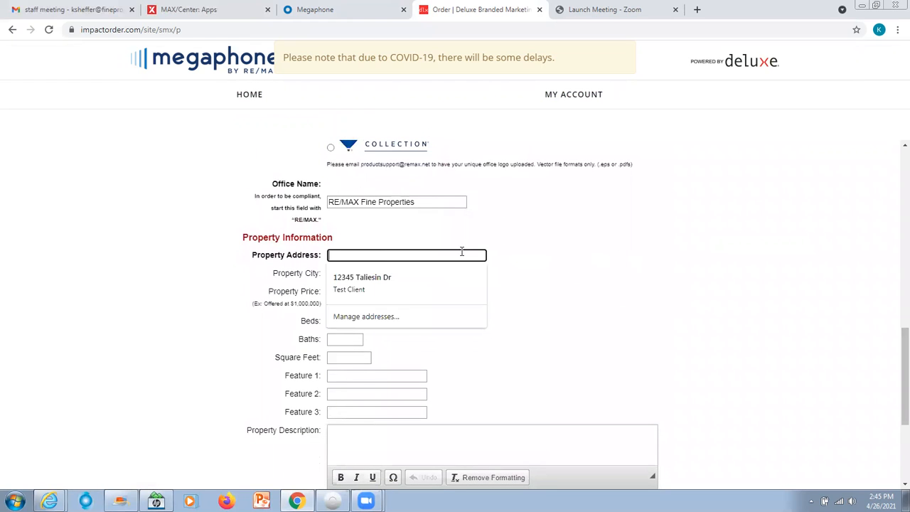
click(398, 278)
click(344, 322)
click(345, 339)
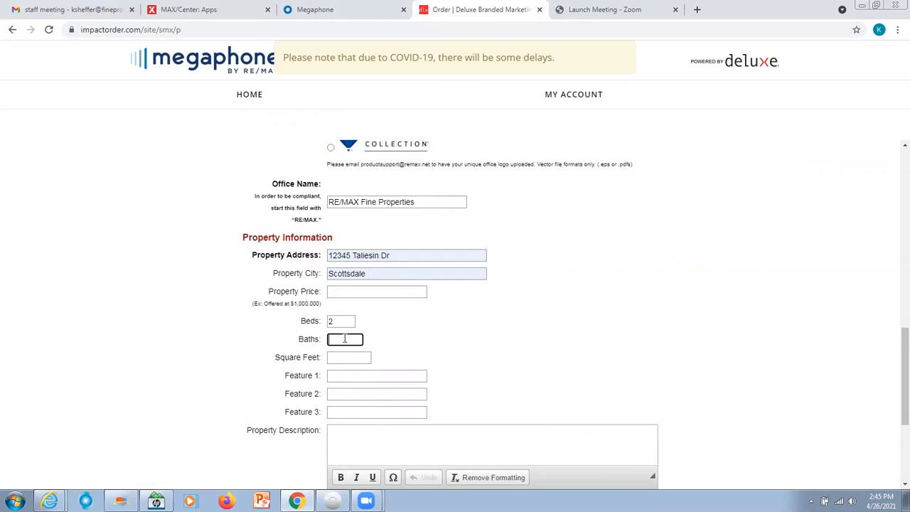
click(353, 292)
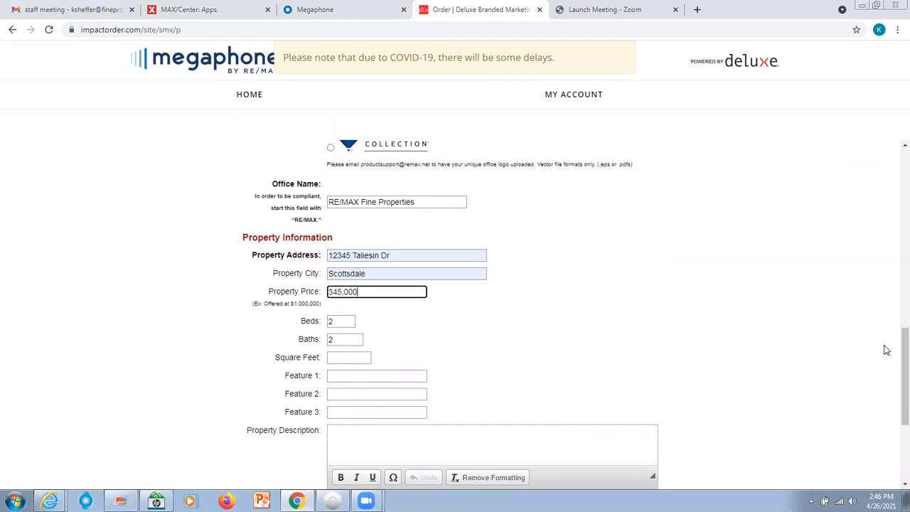
Step: Include both the MLS logo and the Realtor logo on the flyer and continue to the photo upload
drag(902, 363, 894, 418)
click(330, 345)
click(330, 374)
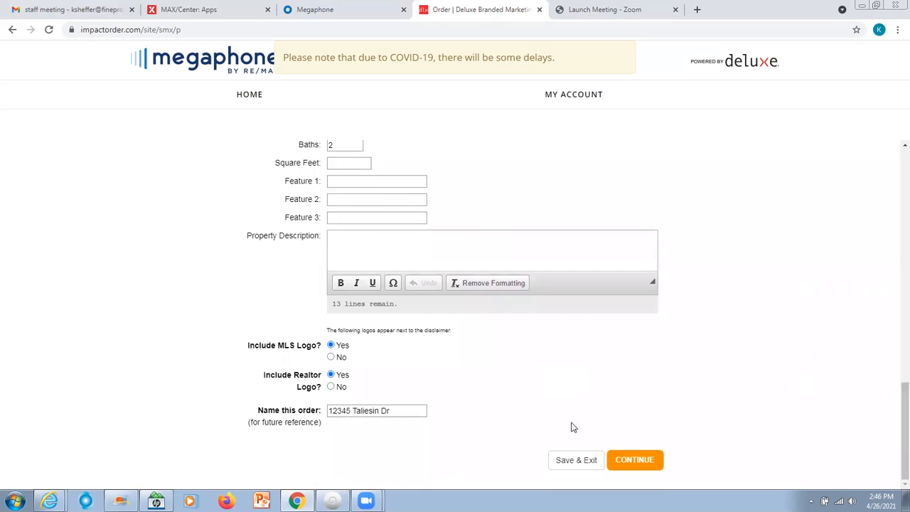
click(640, 463)
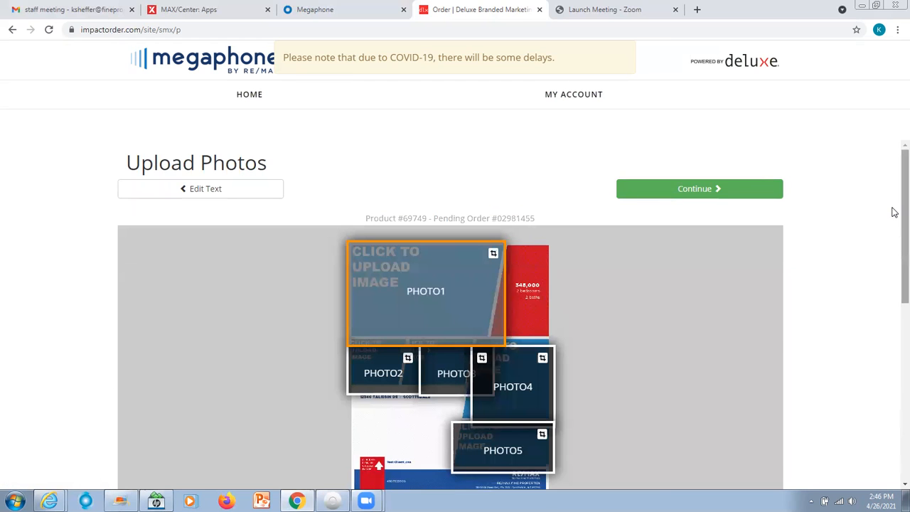
Step: Upload the "remax background" picture from the Pictures library as an own photo for the flyer
scroll(892, 204, down, 2)
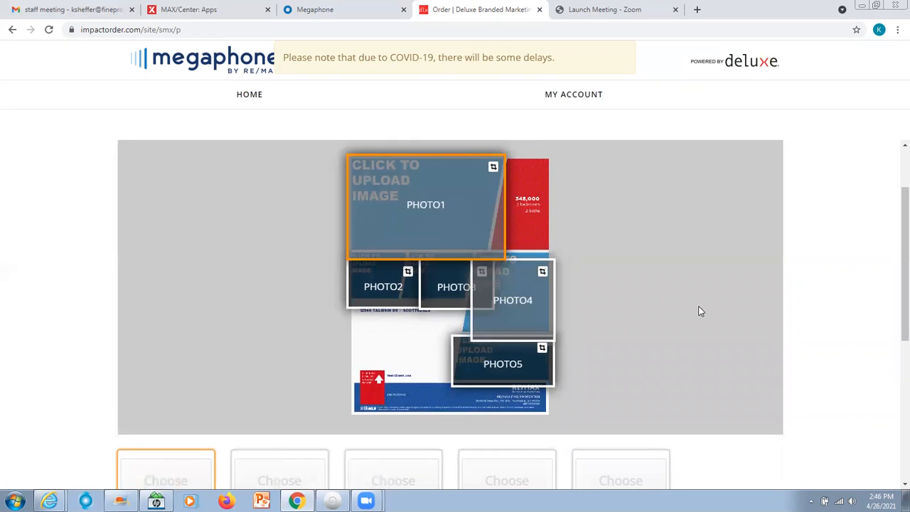
scroll(894, 299, down, 3)
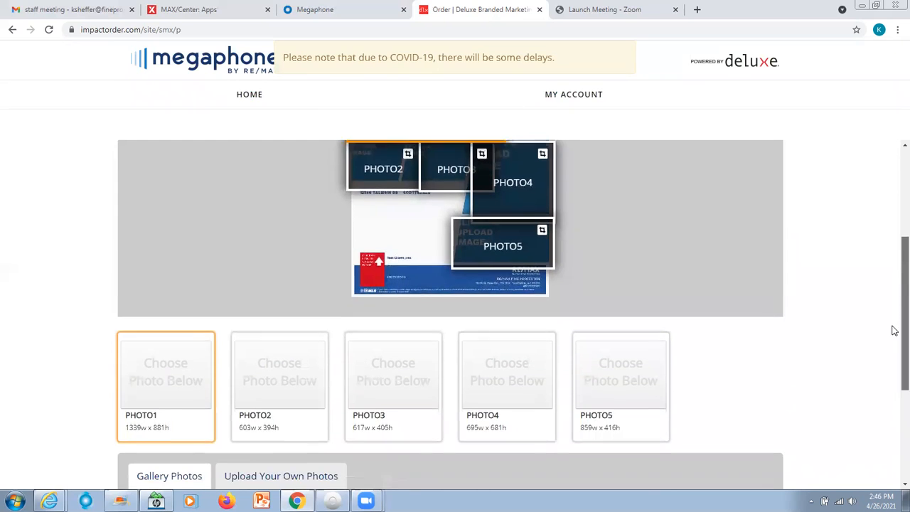
scroll(893, 341, down, 2)
scroll(893, 380, down, 1)
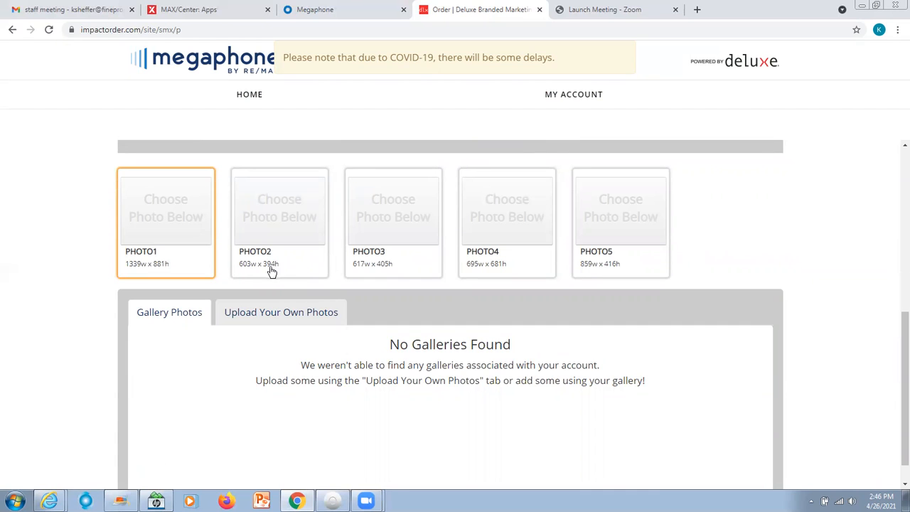
click(297, 315)
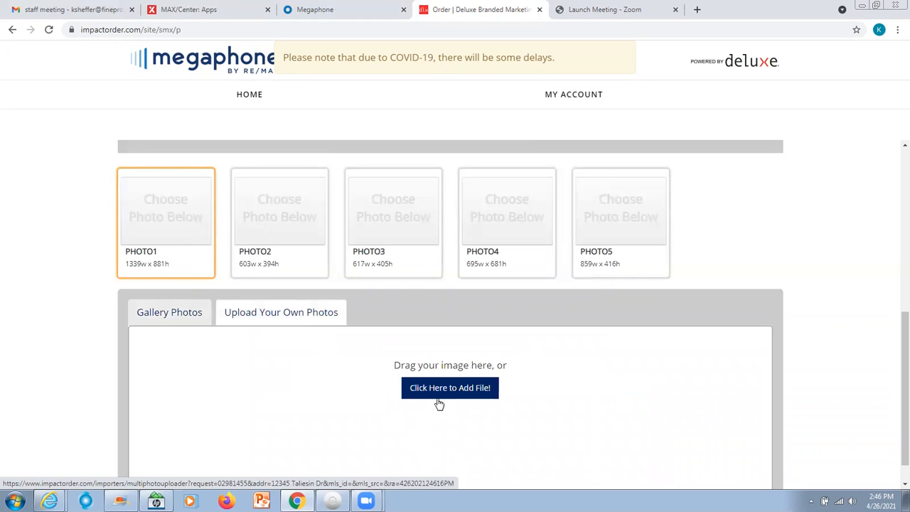
click(453, 390)
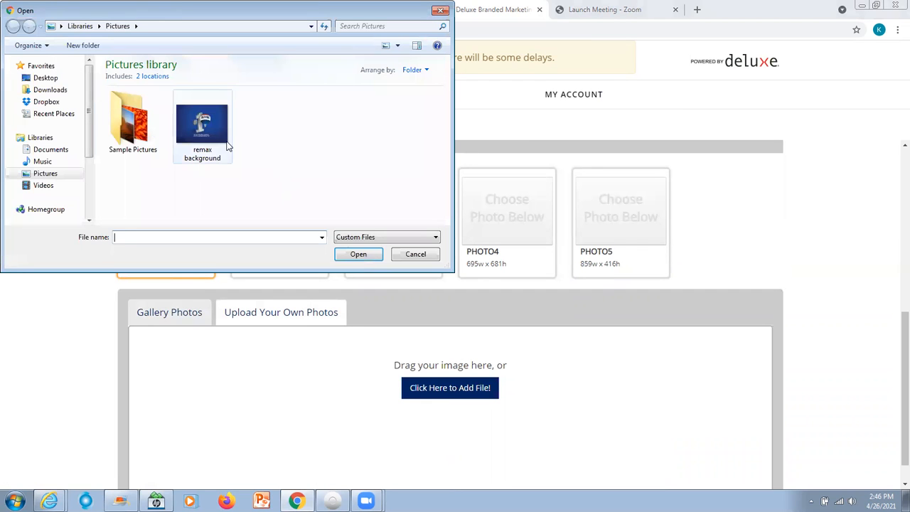
click(201, 125)
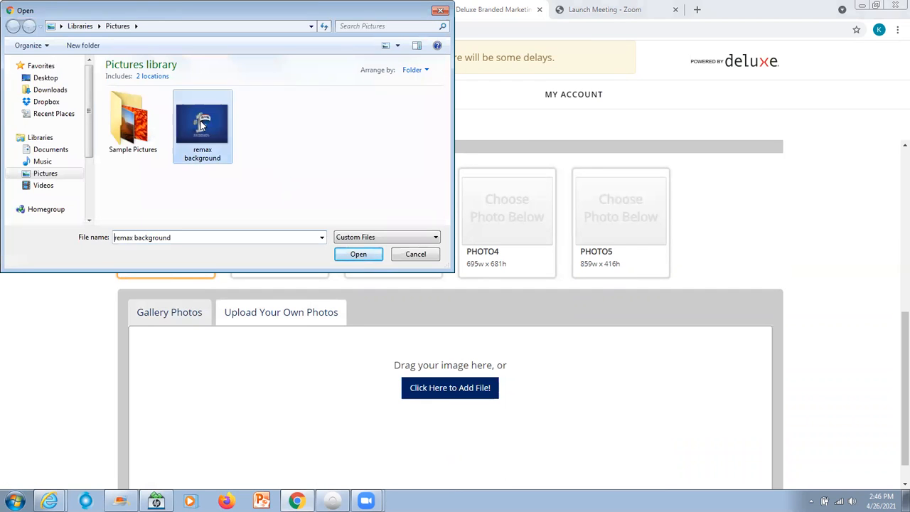
click(354, 254)
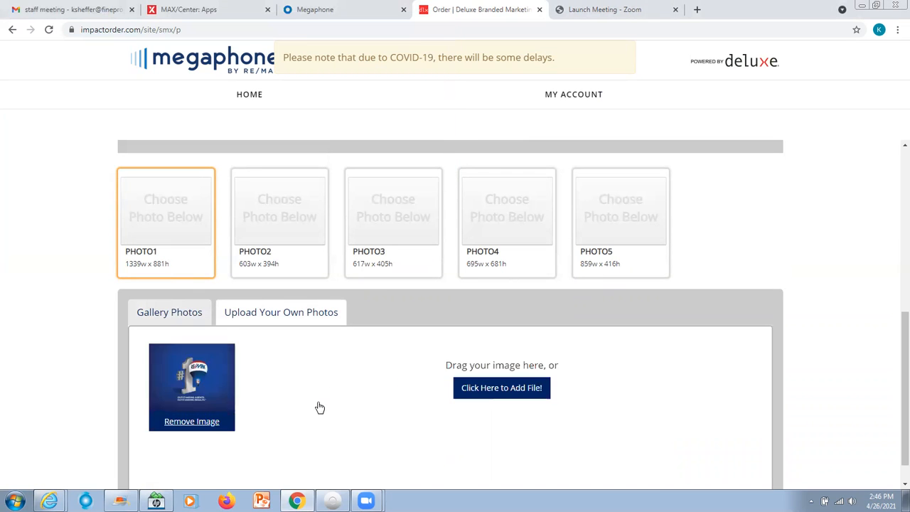
Step: Assign the uploaded RE/MAX background image to the PHOTO1 slot
click(192, 380)
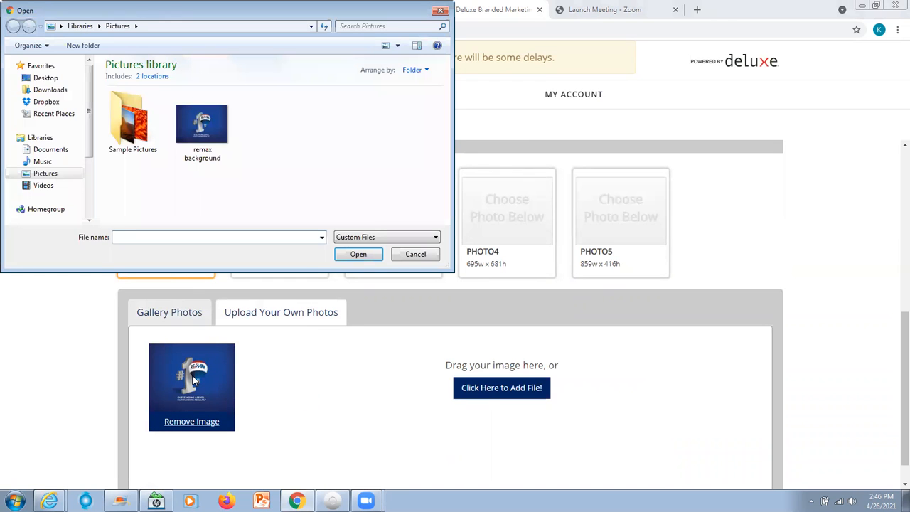
click(417, 255)
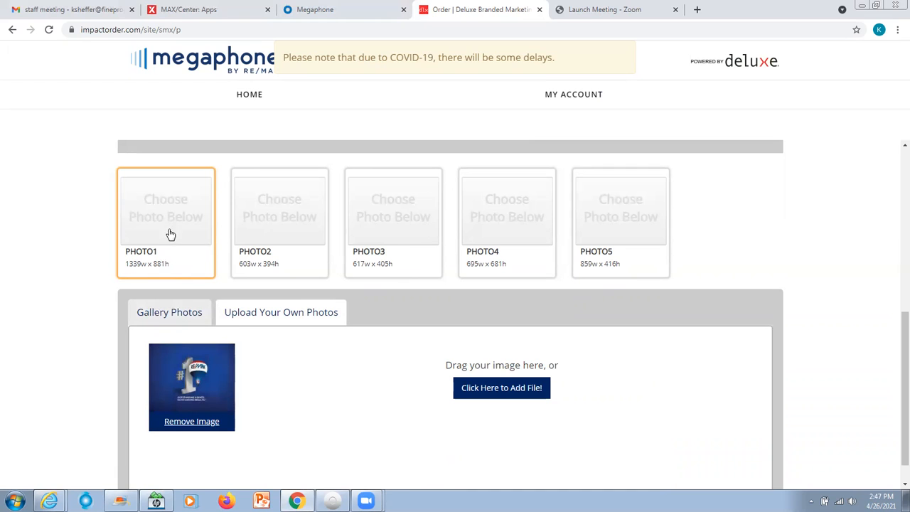
click(186, 387)
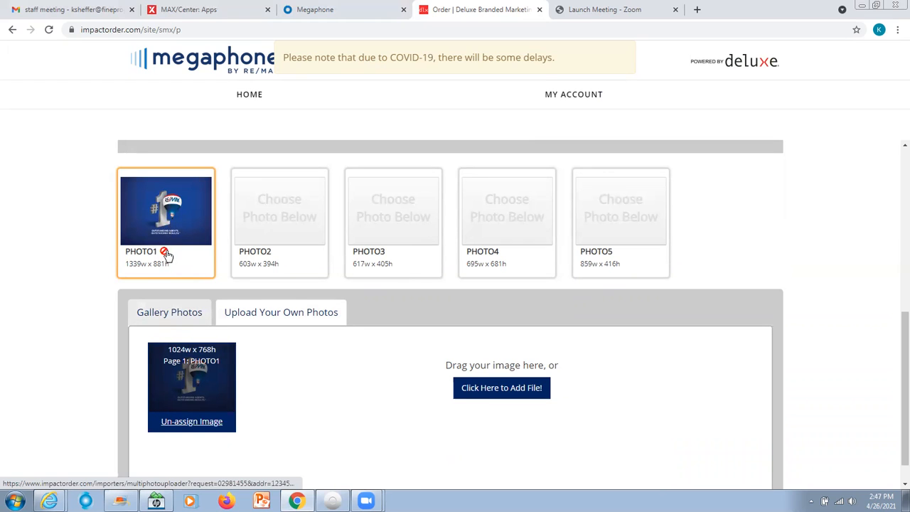
mouse_move(165, 255)
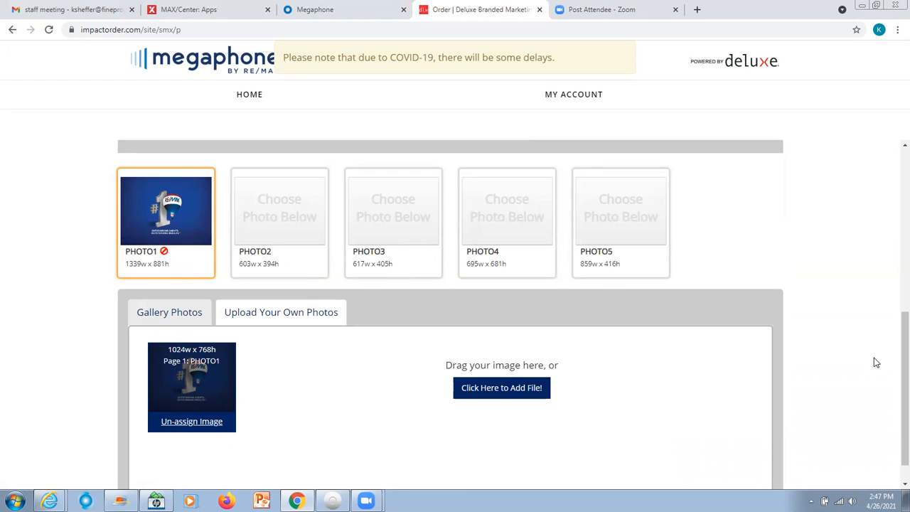
Step: Continue to the flyer proof despite the low-resolution photo and review its layout and download options
drag(894, 367, 894, 203)
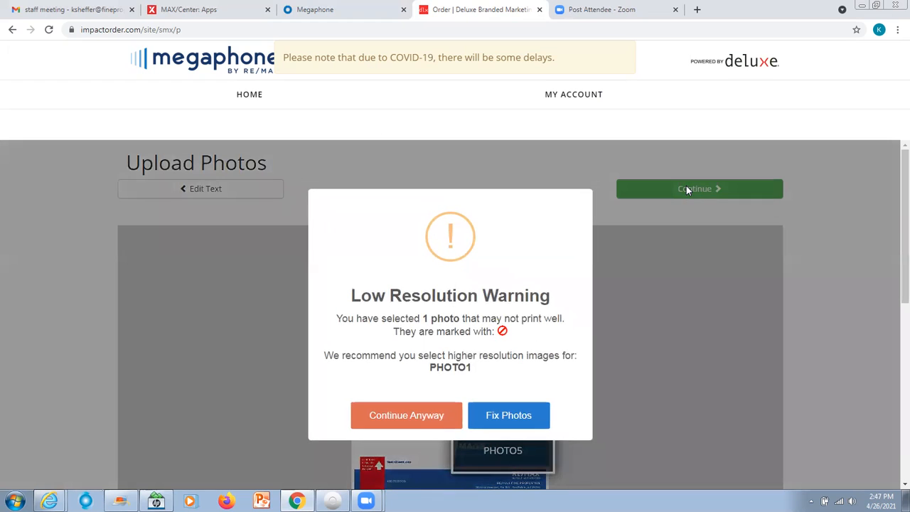
click(399, 419)
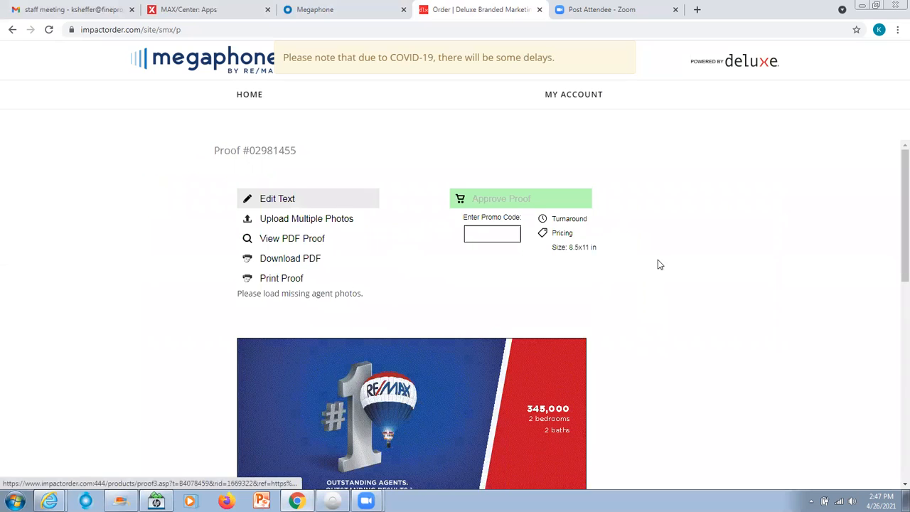
drag(894, 168, 890, 247)
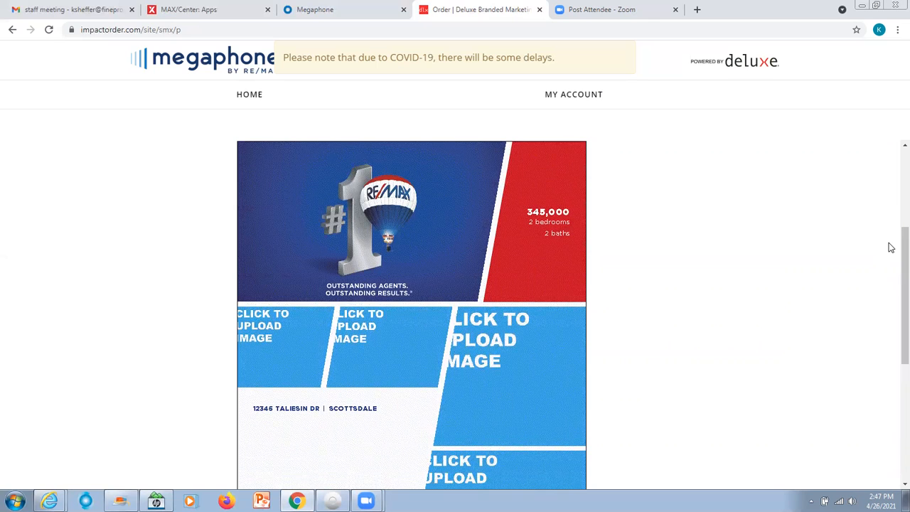
drag(894, 267, 894, 183)
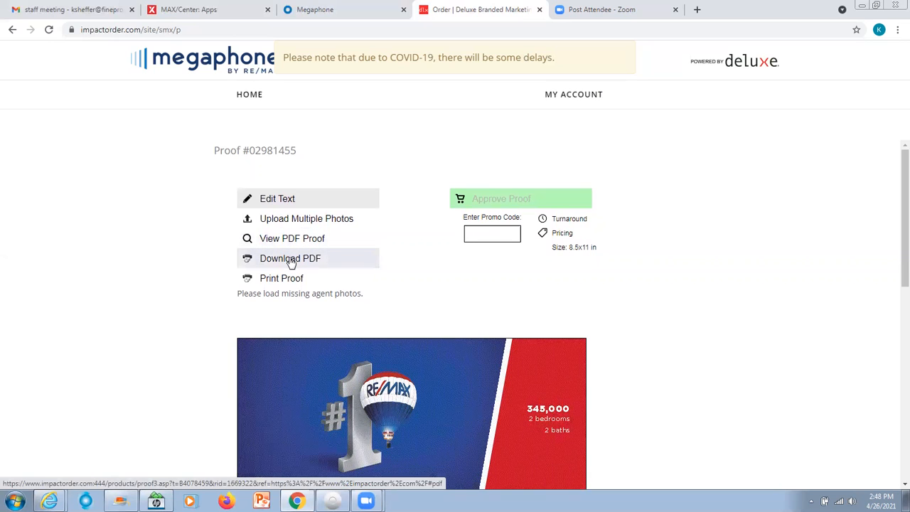
Step: Return to the Megaphone content home page and open the cart to check the flyers in it
click(251, 94)
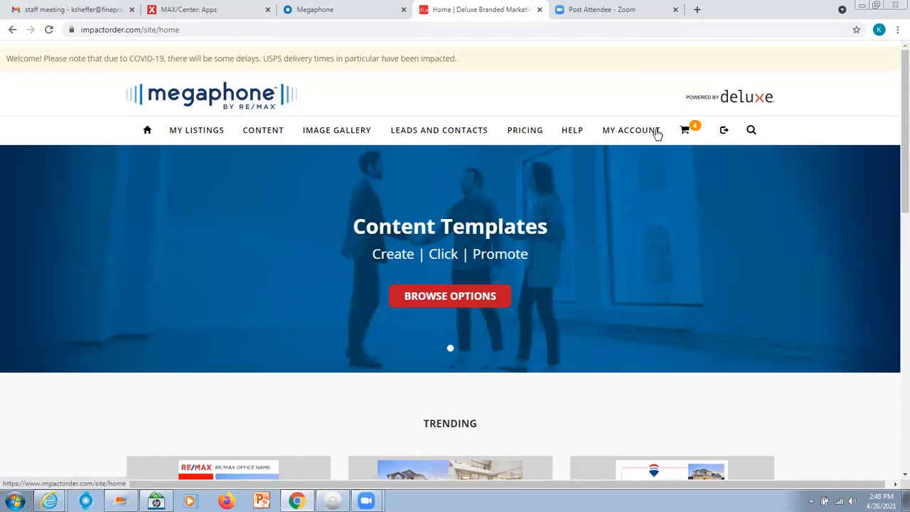
click(685, 131)
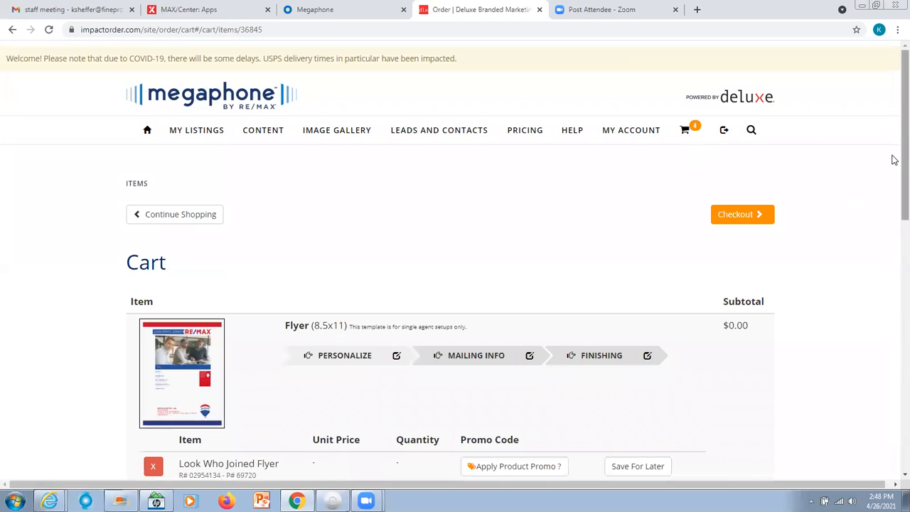
mouse_move(894, 162)
mouse_down()
mouse_move(894, 352)
mouse_move(894, 160)
mouse_up()
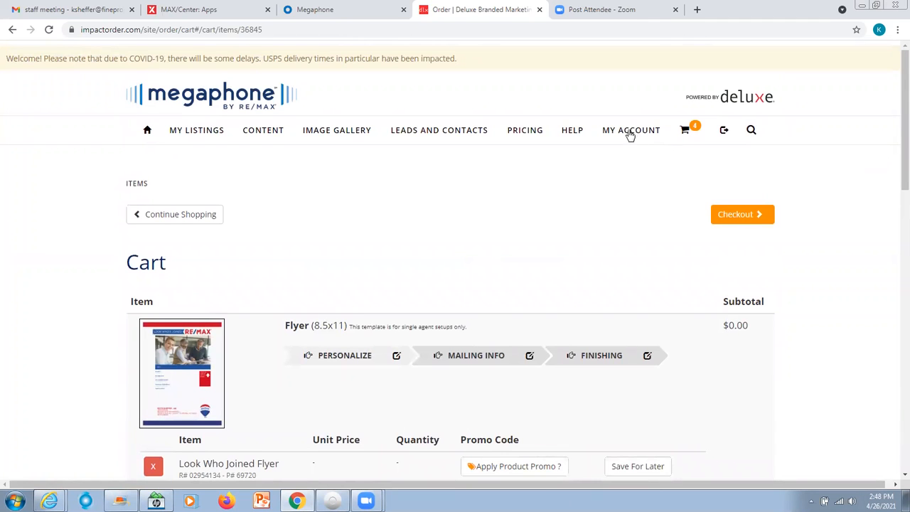
Step: Open the account's All Orders page to review the pending orders
mouse_move(630, 135)
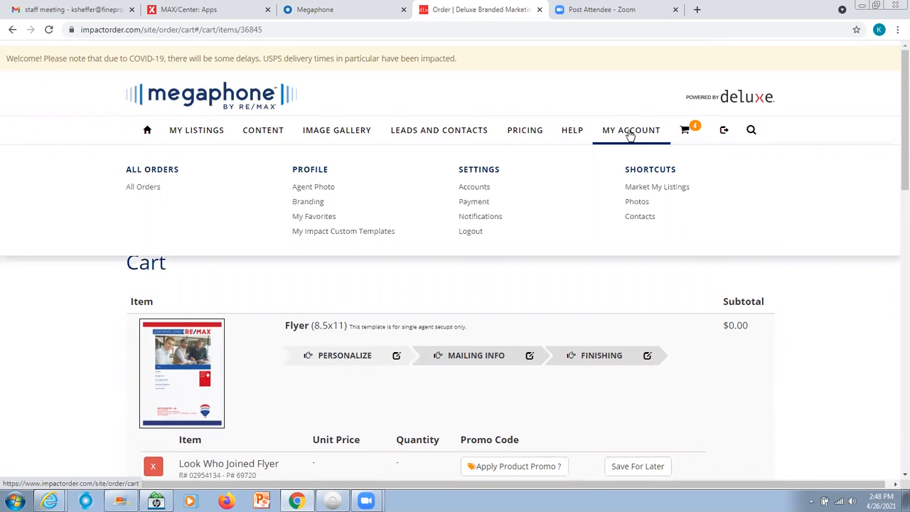
click(143, 188)
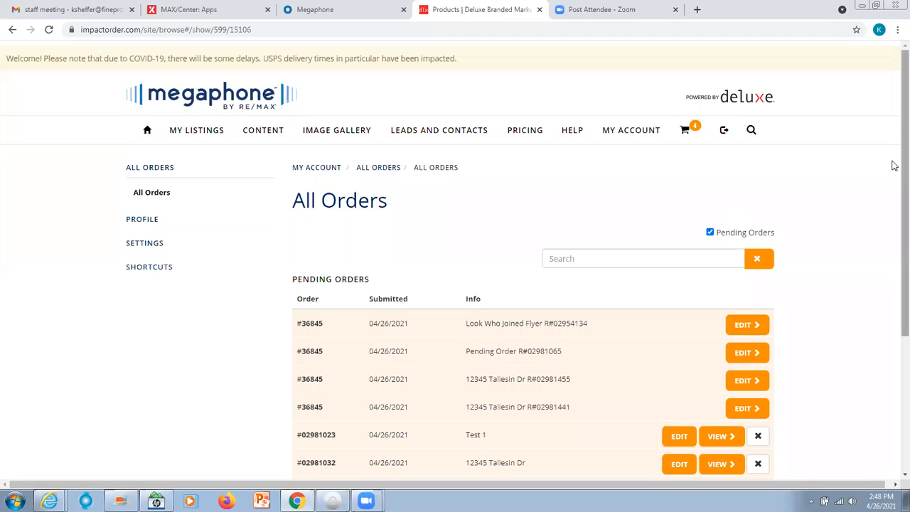
mouse_move(894, 166)
mouse_down()
mouse_move(893, 298)
mouse_move(894, 152)
mouse_up()
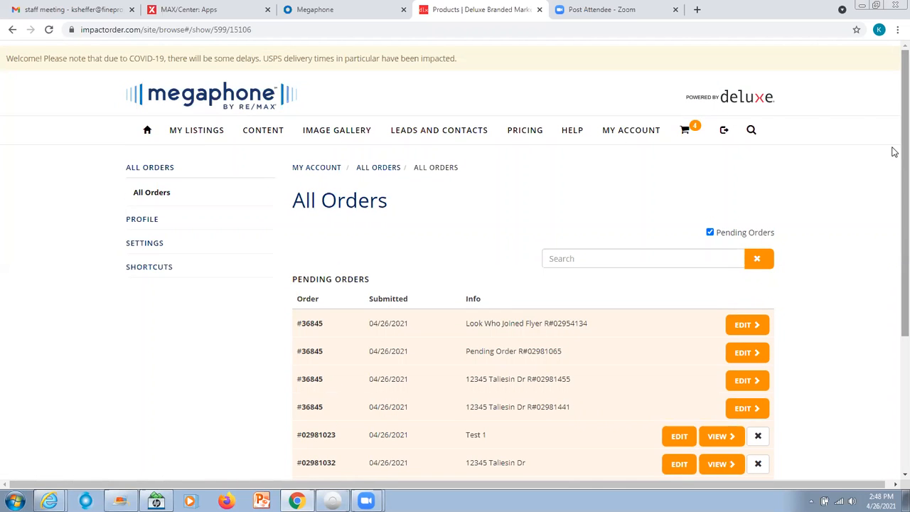